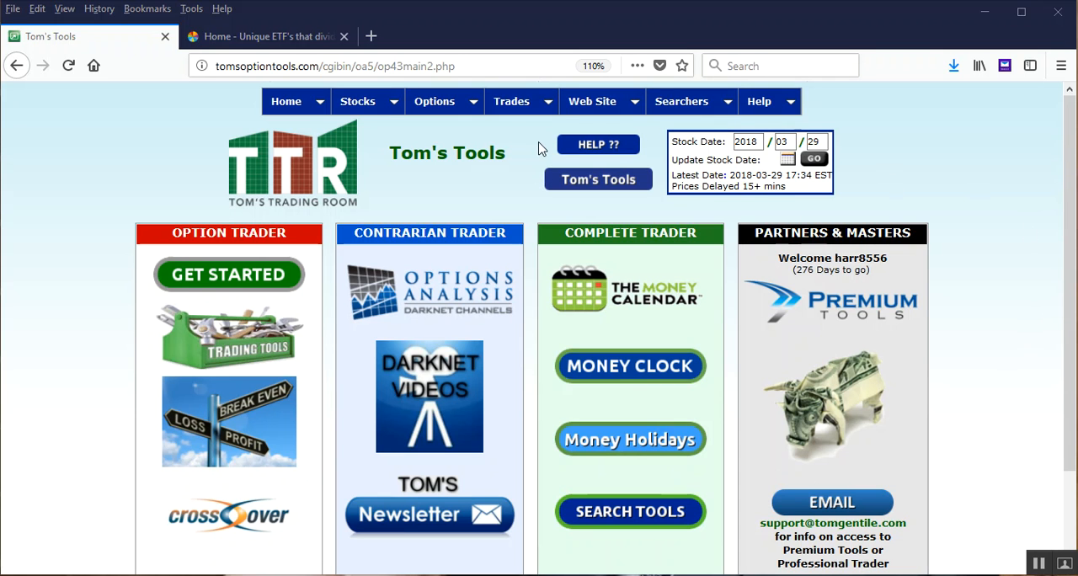
Open the Edit List page for managing stock lists
{"action": "mouse_move", "coordinate": [590, 106]}
{"action": "mouse_move", "coordinate": [648, 125]}
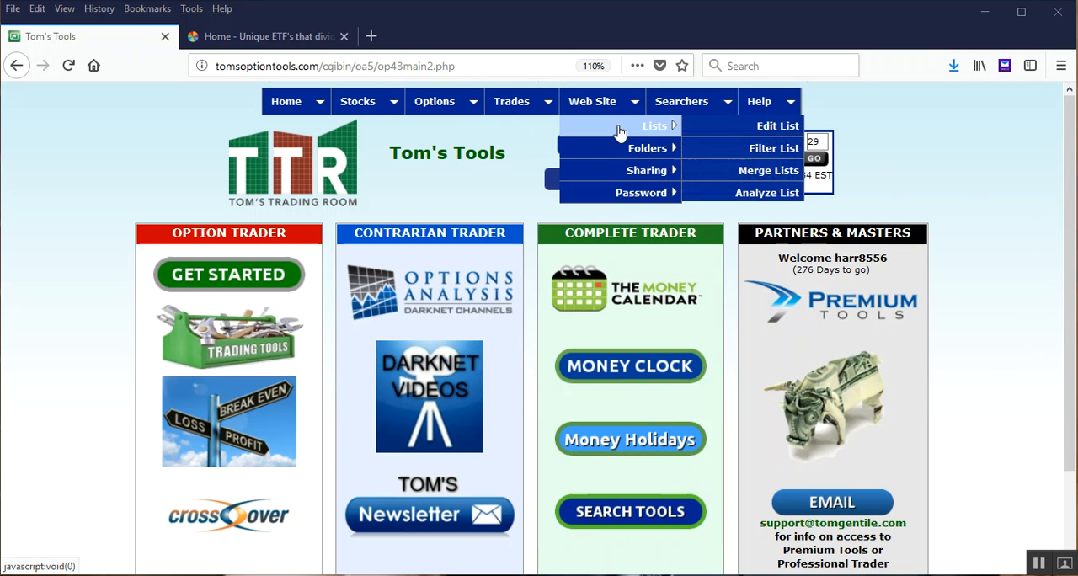
{"action": "left_click", "coordinate": [756, 130]}
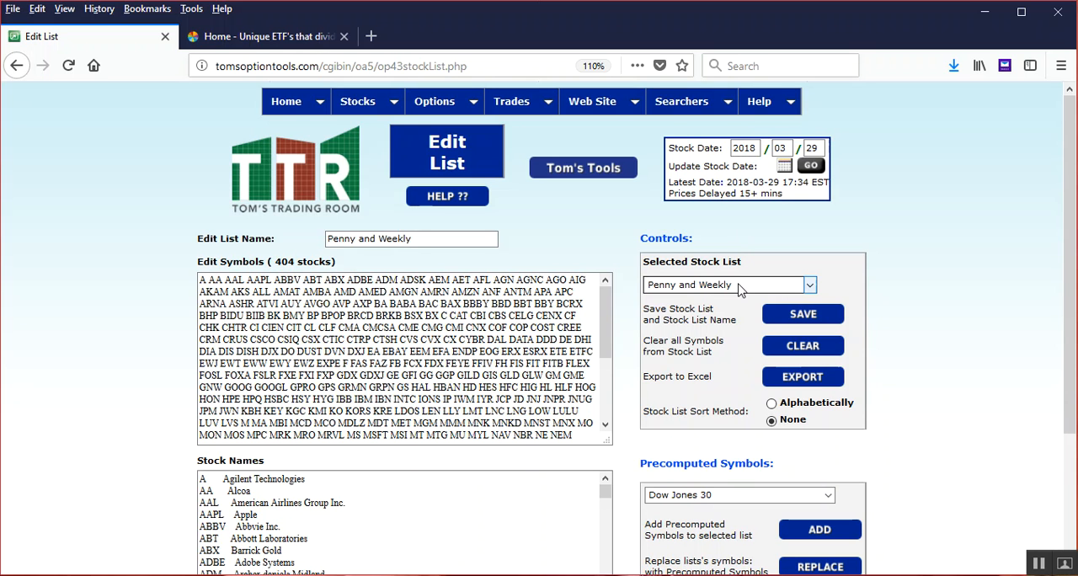
Select My Stock List as the list to edit and clear all its symbols
{"action": "left_click", "coordinate": [810, 286]}
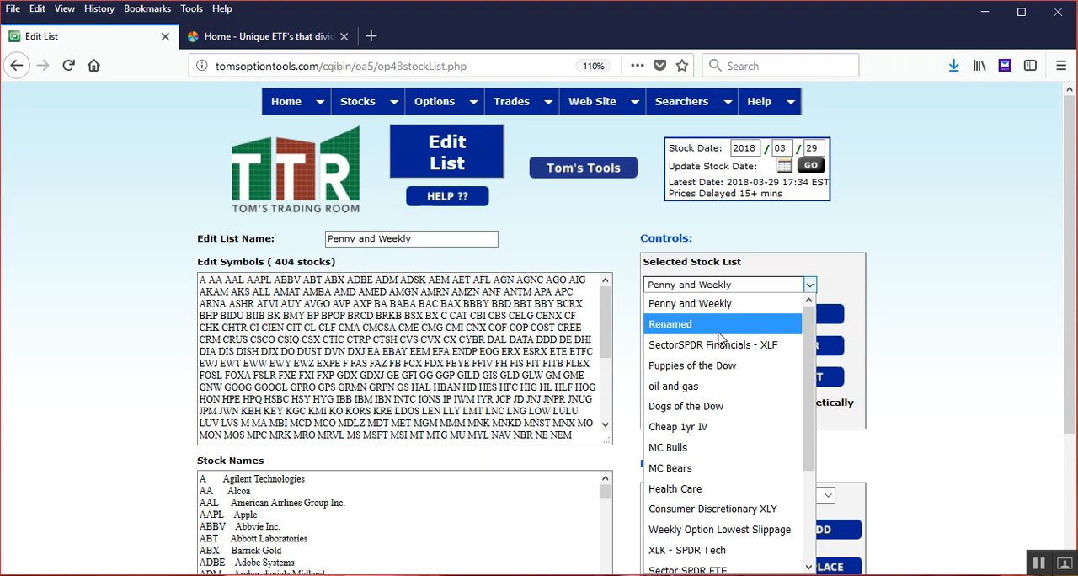
{"action": "scroll", "coordinate": [722, 349], "scroll_direction": "down", "scroll_amount": 2}
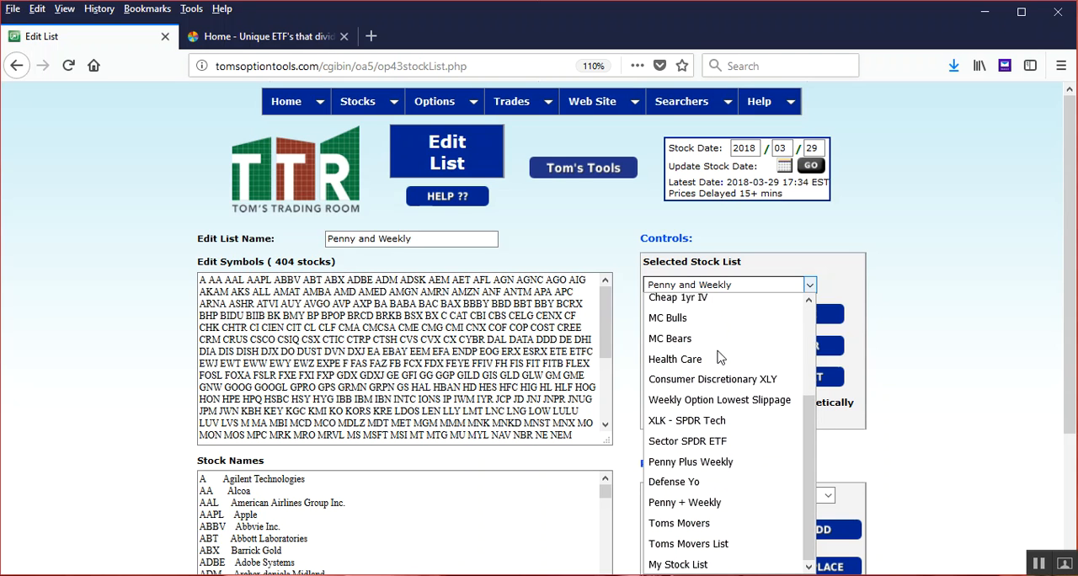
{"action": "left_click", "coordinate": [688, 565]}
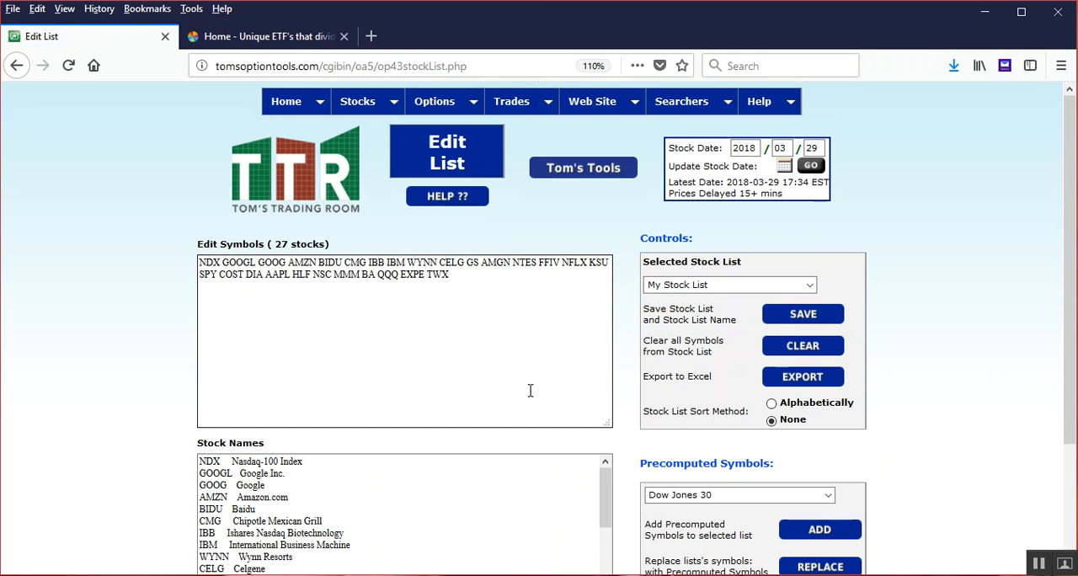
{"action": "left_click", "coordinate": [796, 347]}
{"action": "left_click", "coordinate": [590, 300]}
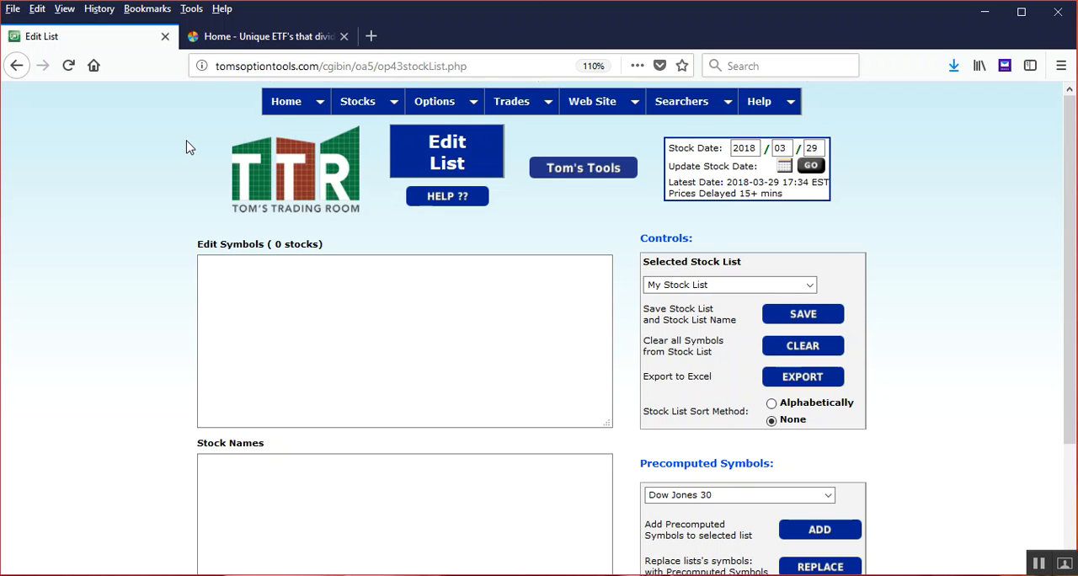
Switch to the Select Sector SPDR site and open the holdings of the Consumer Discretionary (XLY) fund
{"action": "left_click", "coordinate": [264, 37]}
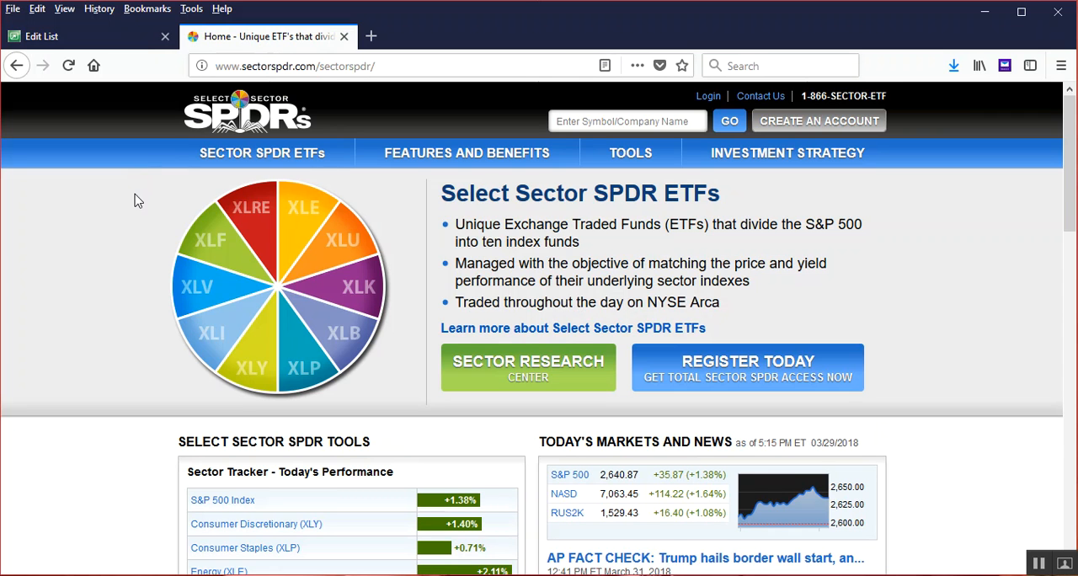
{"action": "scroll", "coordinate": [132, 211], "scroll_direction": "down", "scroll_amount": 5}
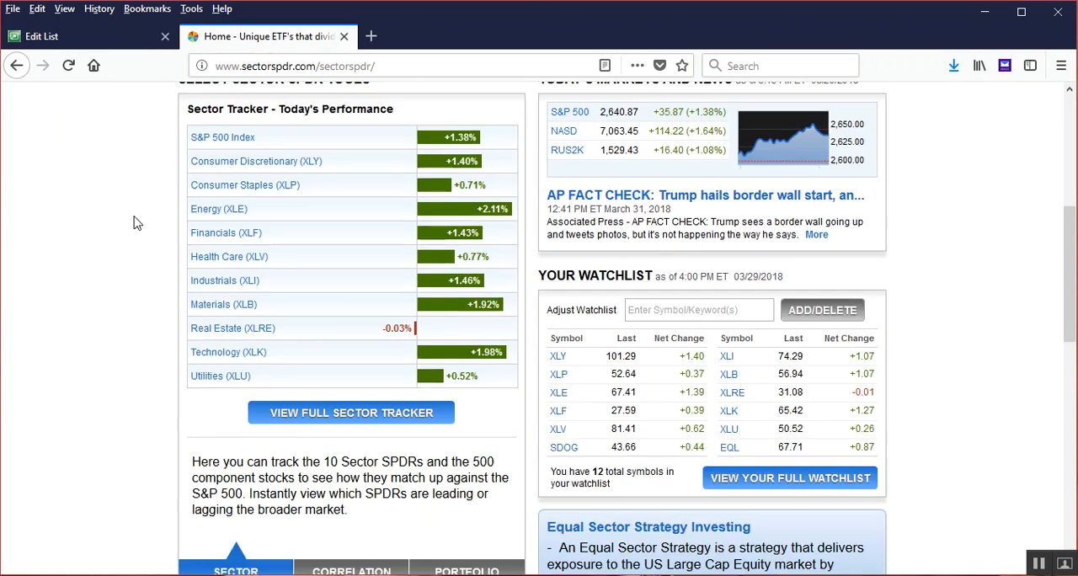
{"action": "left_click", "coordinate": [284, 165]}
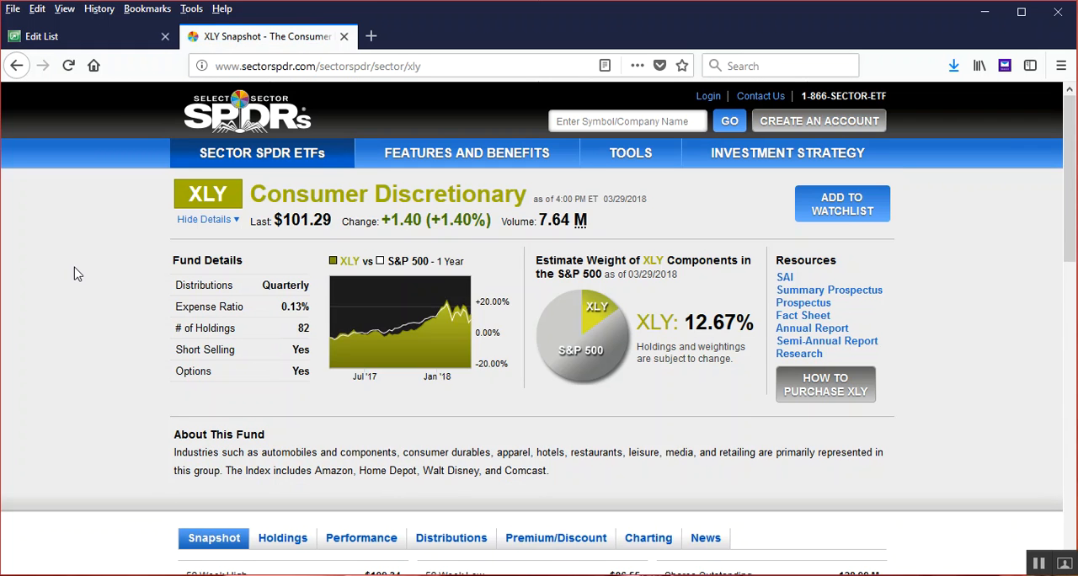
{"action": "scroll", "coordinate": [74, 274], "scroll_direction": "down", "scroll_amount": 2}
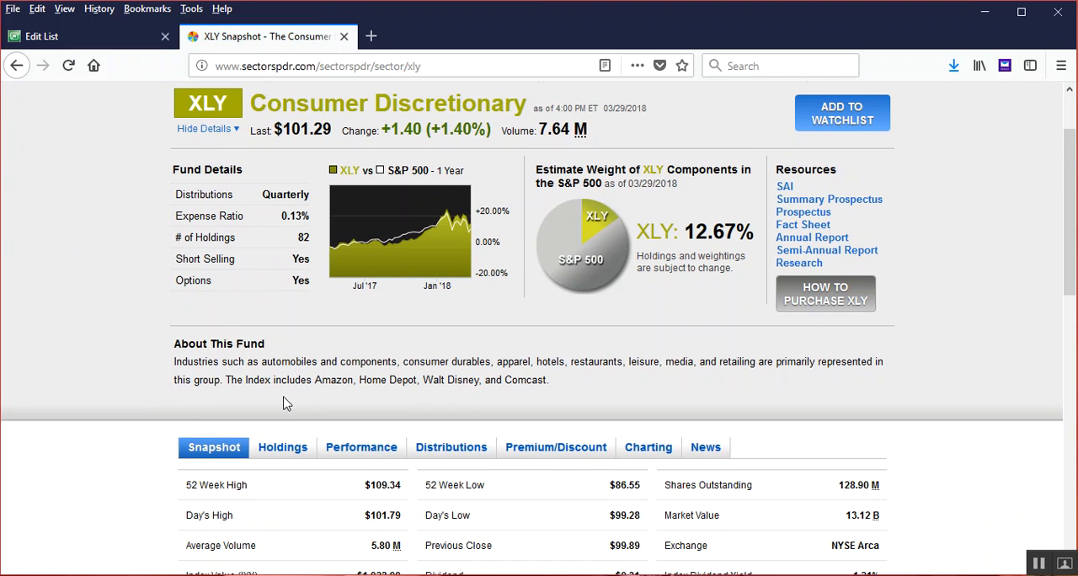
{"action": "left_click", "coordinate": [289, 451]}
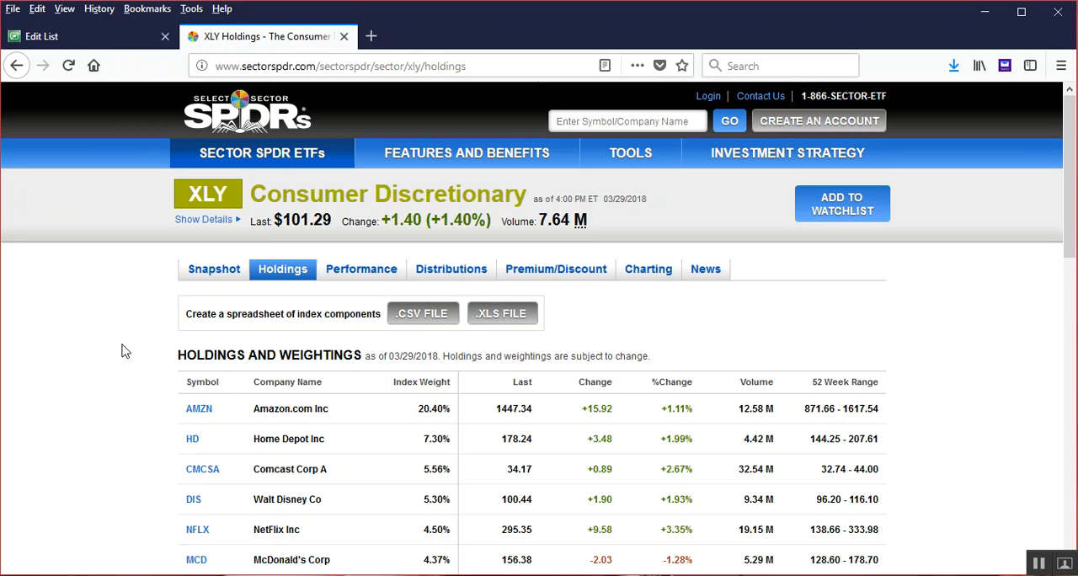
Export the XLY holdings as a CSV file opened in Microsoft Excel and copy all ticker symbols from AMZN to NWS
{"action": "left_click", "coordinate": [415, 318]}
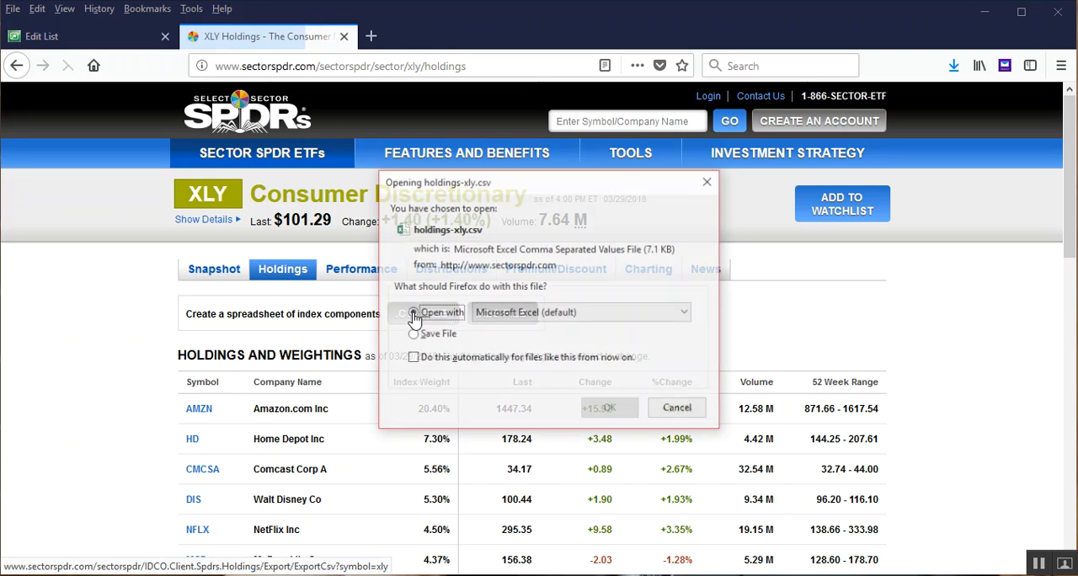
{"action": "left_click", "coordinate": [608, 413]}
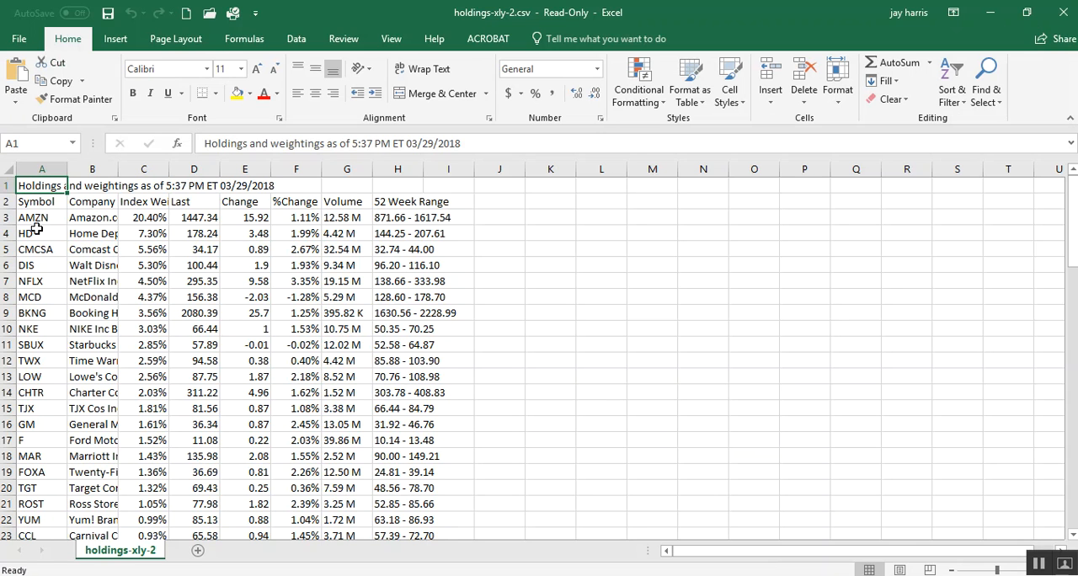
{"action": "left_click_drag", "start_coordinate": [59, 217], "coordinate": [40, 473]}
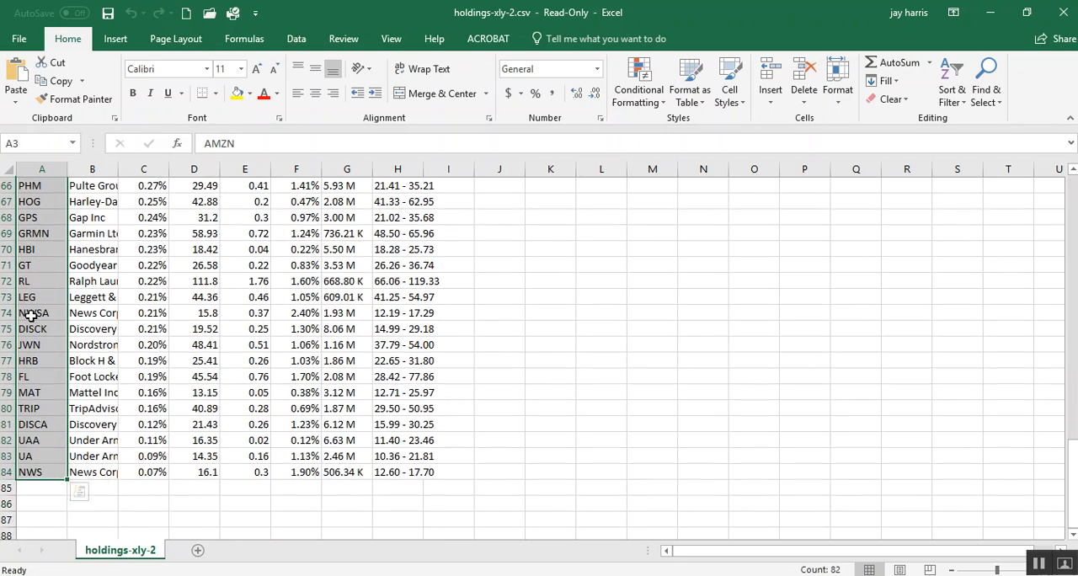
{"action": "right_click", "coordinate": [31, 316]}
{"action": "left_click", "coordinate": [71, 249]}
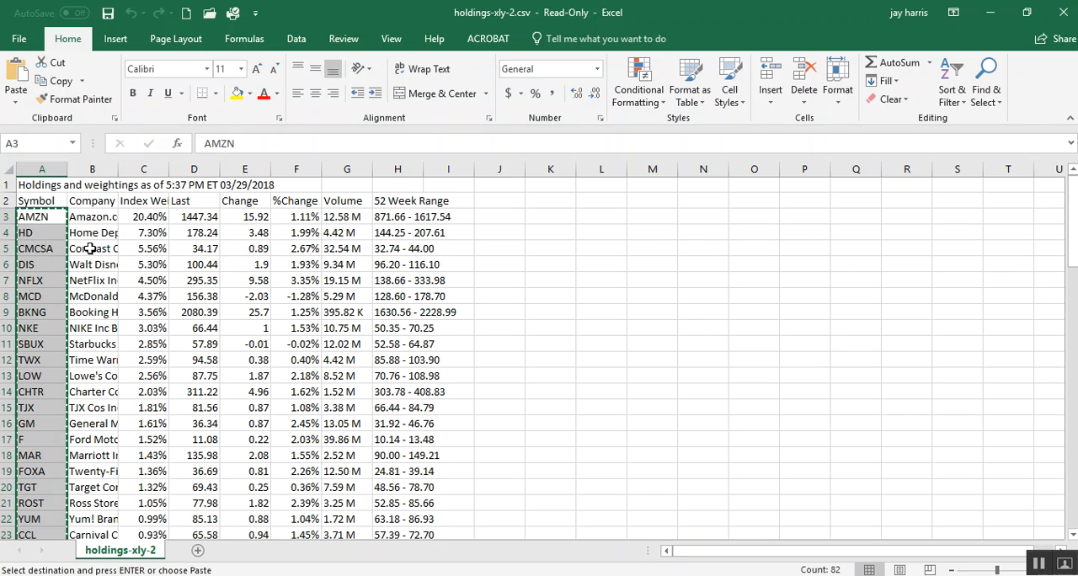
Return to the Edit List page in the browser, paste the copied XLY symbols into My Stock List and save it
{"action": "mouse_move", "coordinate": [523, 575]}
{"action": "left_click", "coordinate": [522, 539]}
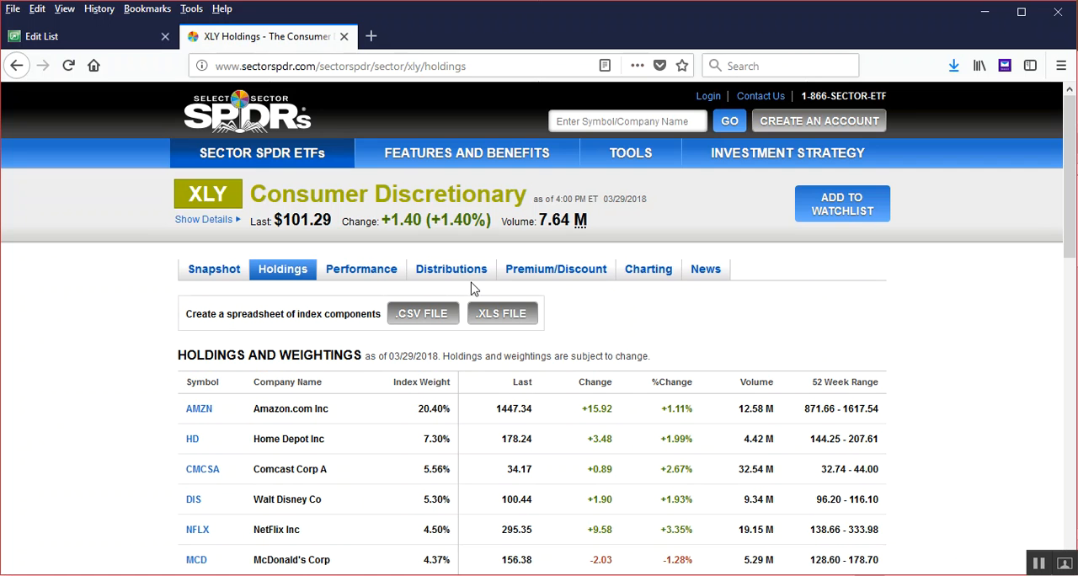
{"action": "left_click", "coordinate": [80, 41]}
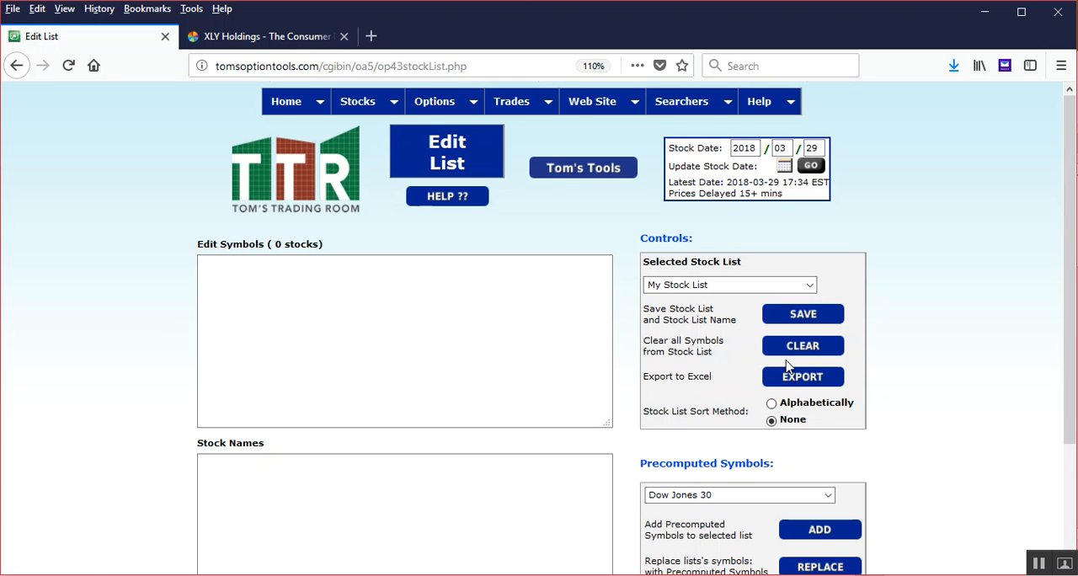
{"action": "left_click", "coordinate": [395, 330]}
{"action": "right_click", "coordinate": [286, 280]}
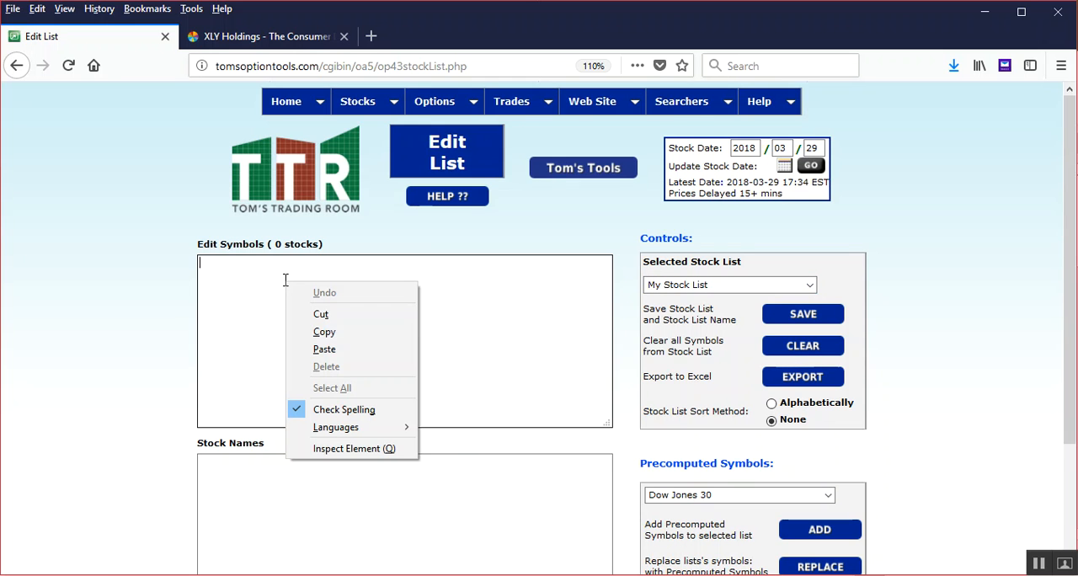
{"action": "left_click", "coordinate": [333, 352]}
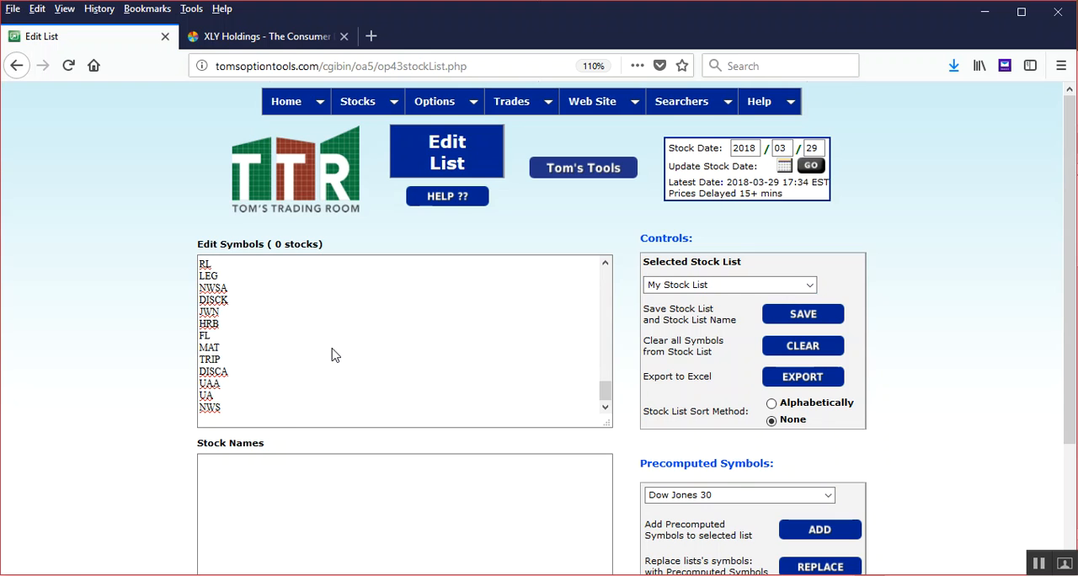
{"action": "left_click", "coordinate": [819, 319]}
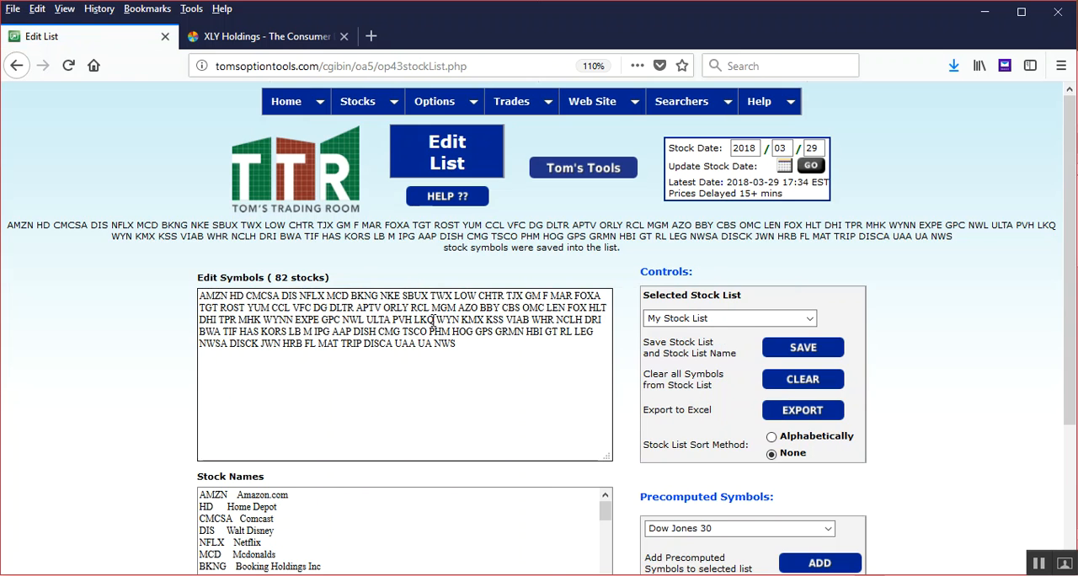
{"action": "scroll", "coordinate": [331, 406], "scroll_direction": "down", "scroll_amount": 3}
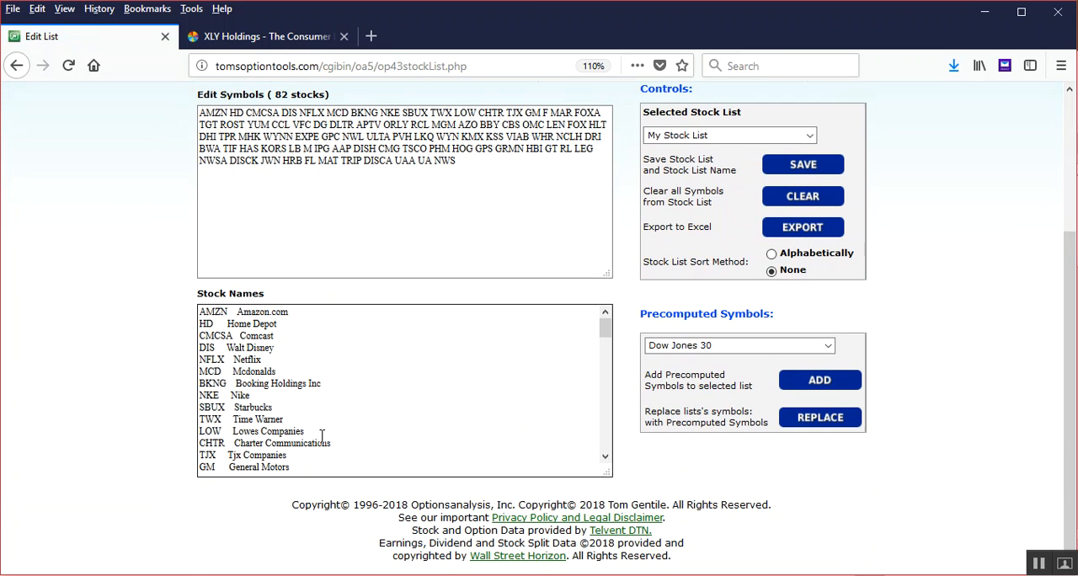
{"action": "scroll", "coordinate": [323, 430], "scroll_direction": "up", "scroll_amount": 3}
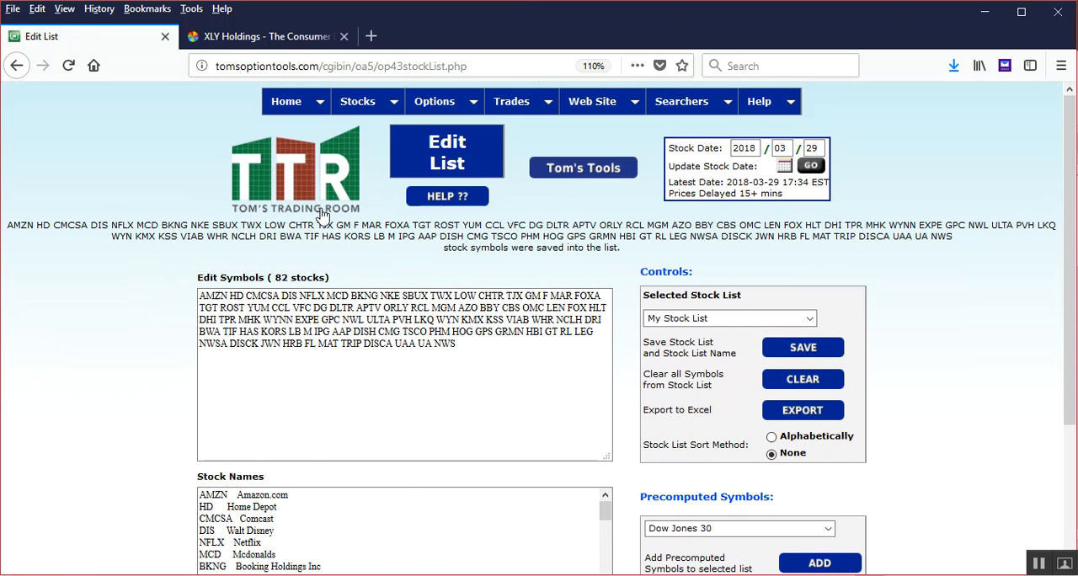
Open the RSI stock ranker and check which stock list it searches
{"action": "mouse_move", "coordinate": [358, 105]}
{"action": "mouse_move", "coordinate": [400, 148]}
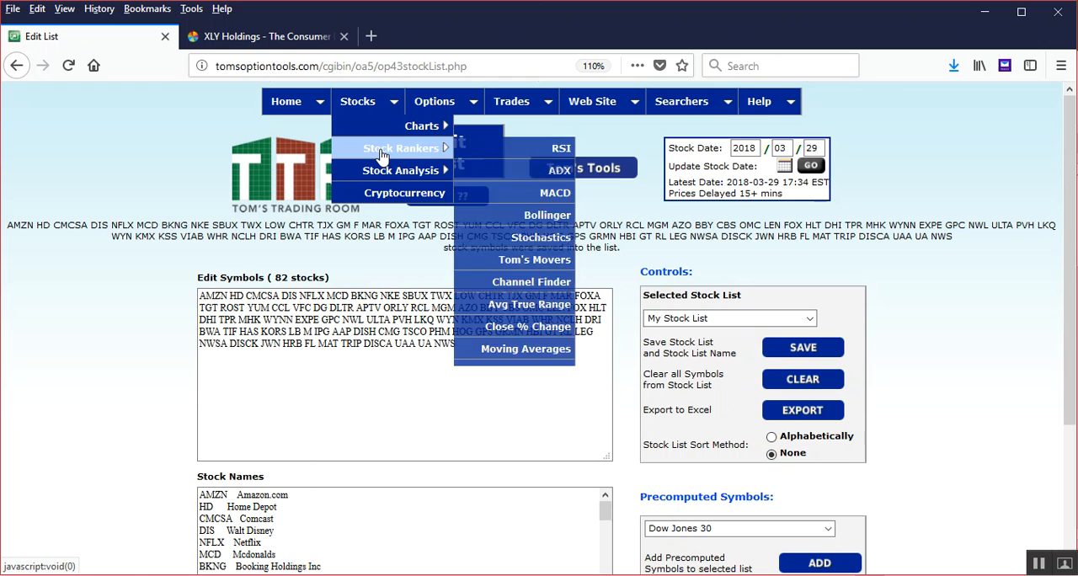
{"action": "left_click", "coordinate": [520, 154]}
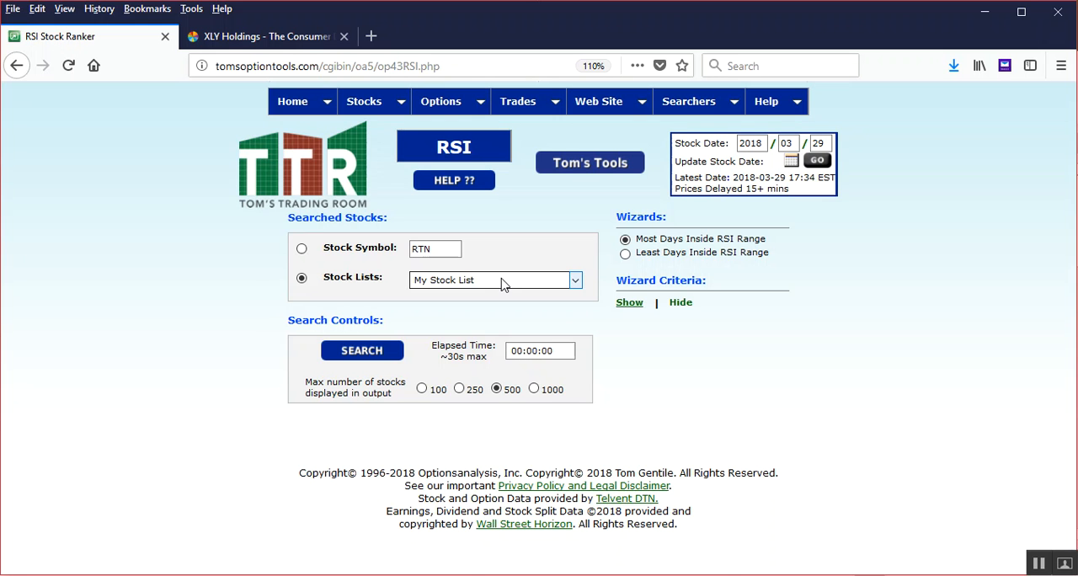
Go back to the Edit List page and clear all symbols from My Stock List
{"action": "mouse_move", "coordinate": [600, 103]}
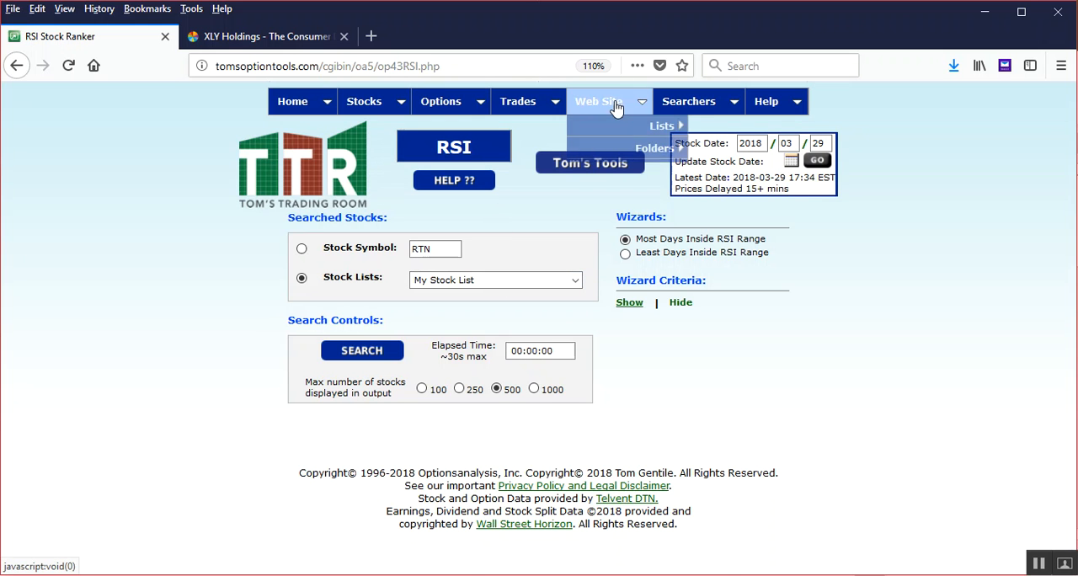
{"action": "mouse_move", "coordinate": [665, 126]}
{"action": "left_click", "coordinate": [716, 126]}
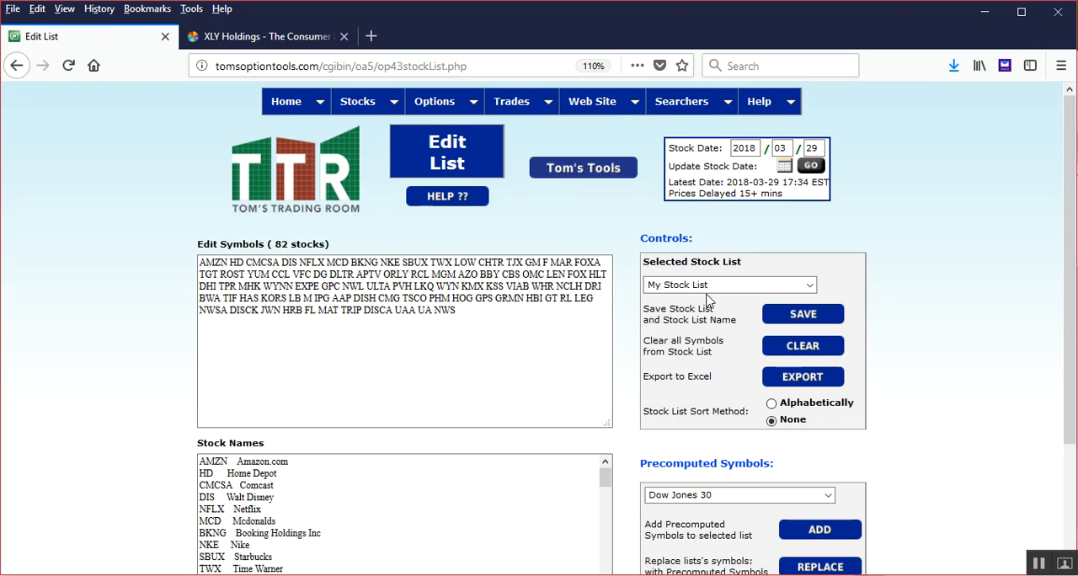
{"action": "left_click_drag", "start_coordinate": [492, 320], "coordinate": [153, 252]}
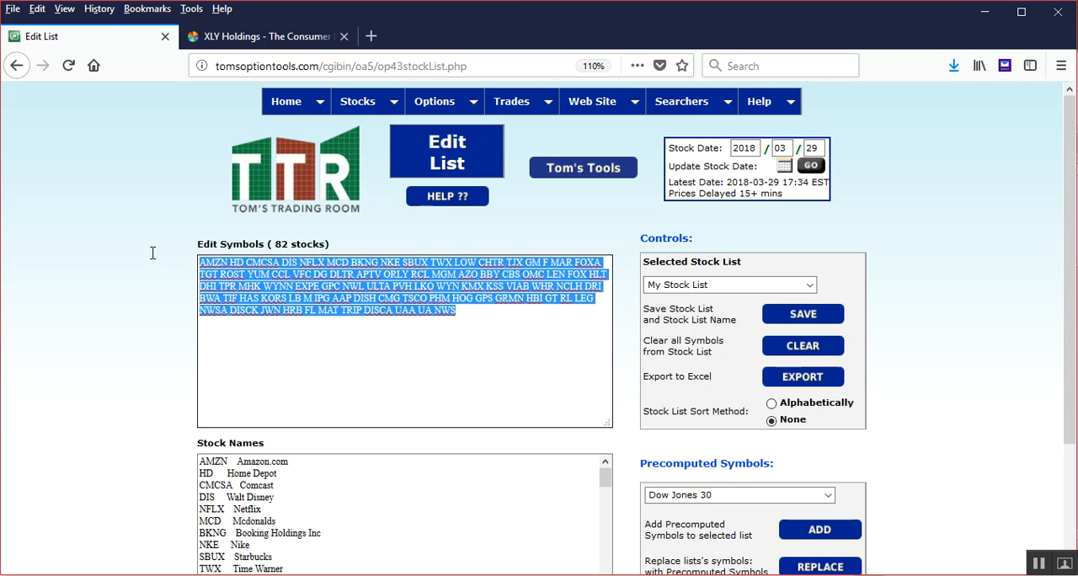
{"action": "left_click", "coordinate": [823, 346]}
{"action": "left_click", "coordinate": [559, 297]}
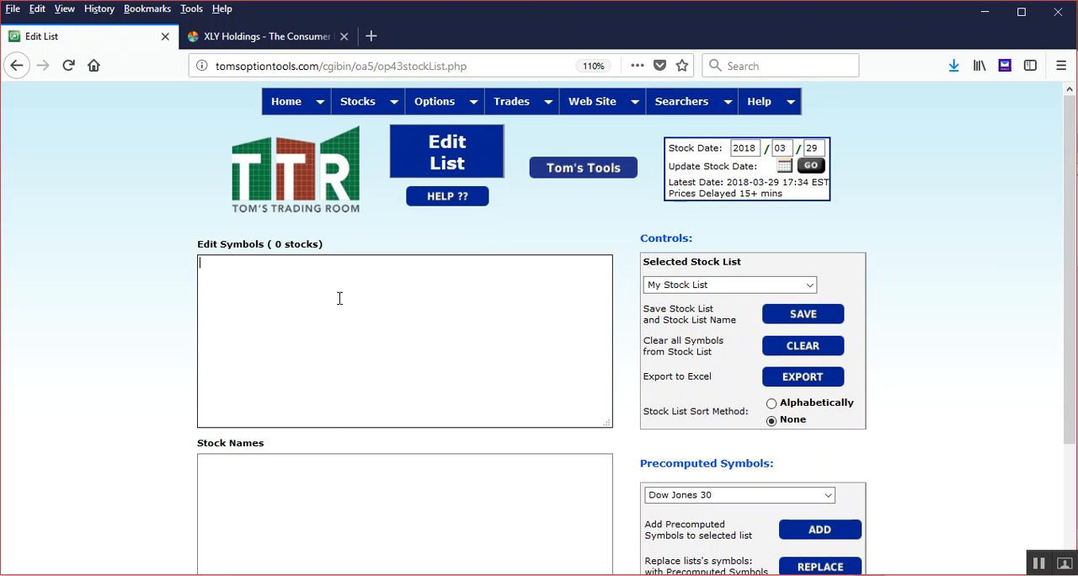
Enter the symbols FB AMZN NFLX GOOGL in My Stock List and save the list
{"action": "type", "text": "ZN NFL"}
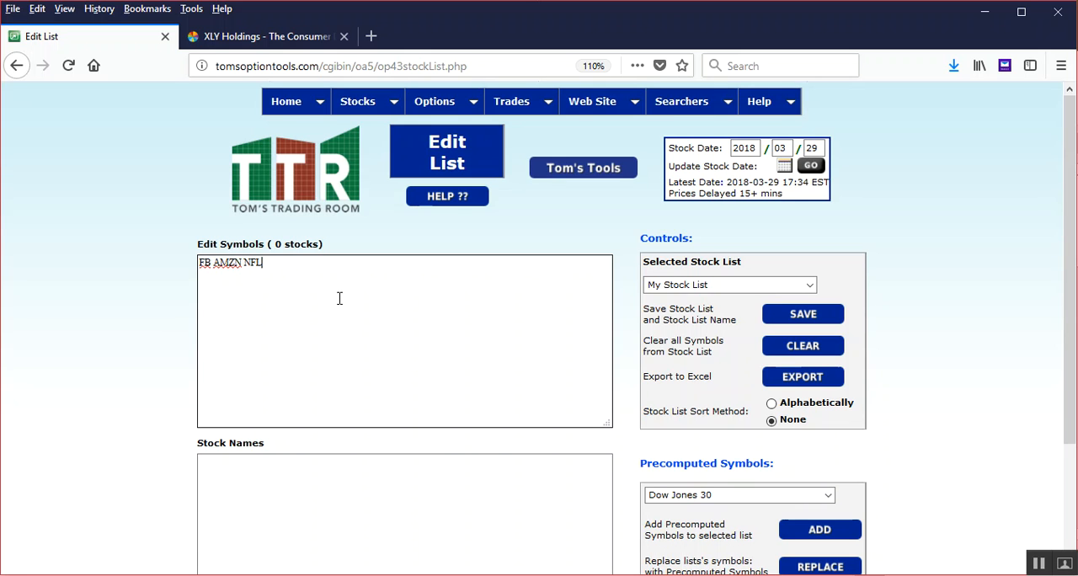
{"action": "type", "text": "X GOOGL"}
{"action": "left_click", "coordinate": [821, 316]}
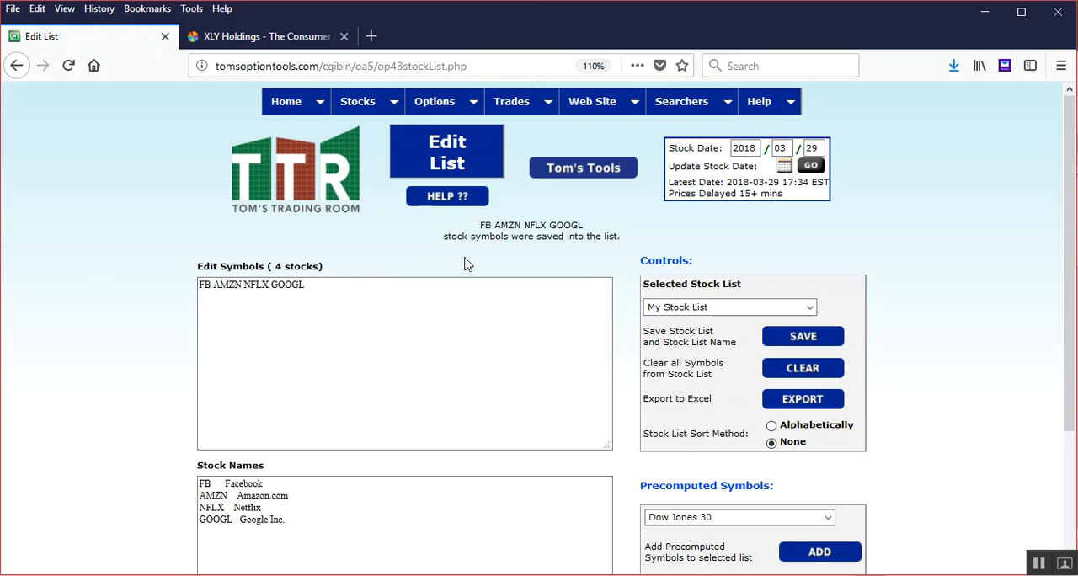
{"action": "left_click", "coordinate": [257, 296]}
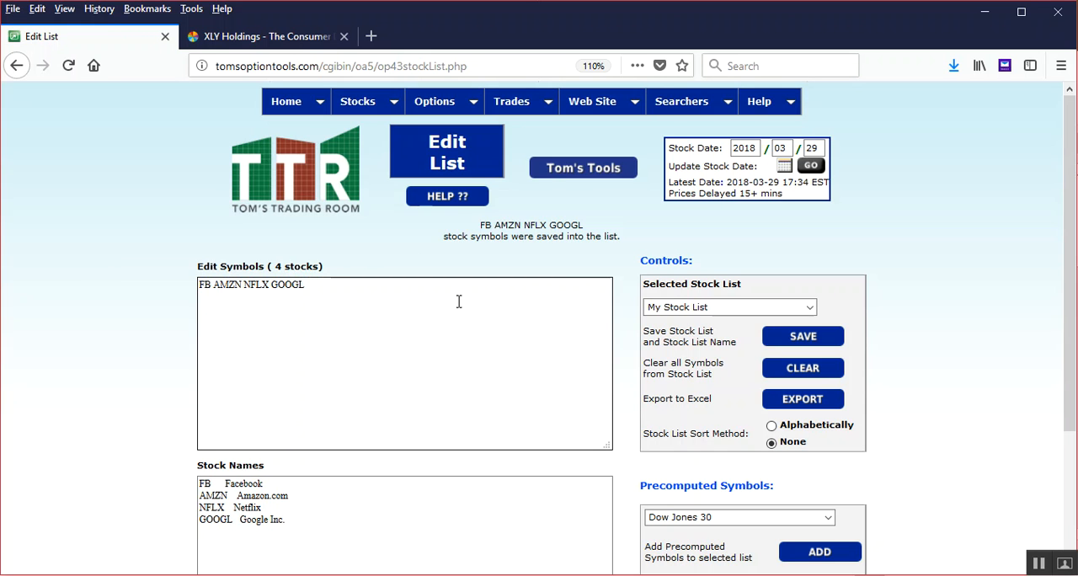
{"action": "left_click", "coordinate": [768, 306]}
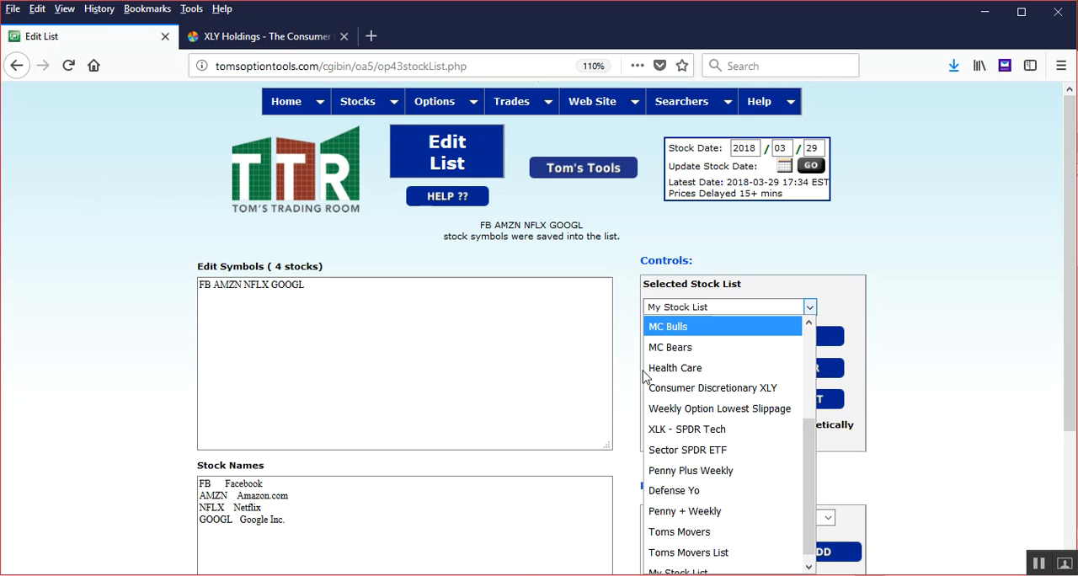
{"action": "scroll", "coordinate": [682, 390], "scroll_direction": "down", "scroll_amount": 2}
{"action": "scroll", "coordinate": [683, 390], "scroll_direction": "down", "scroll_amount": 1}
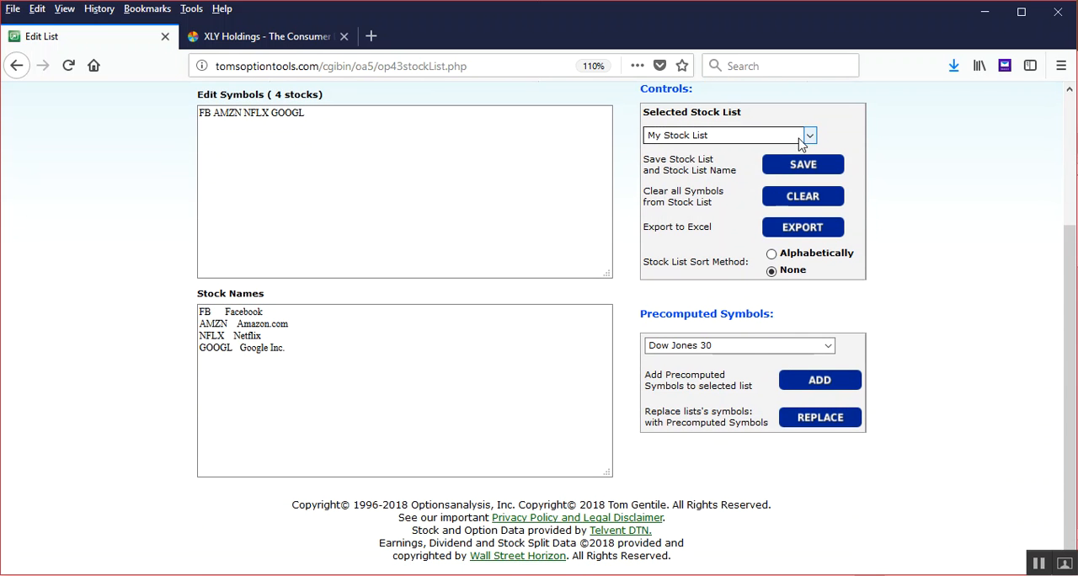
{"action": "left_click", "coordinate": [810, 136]}
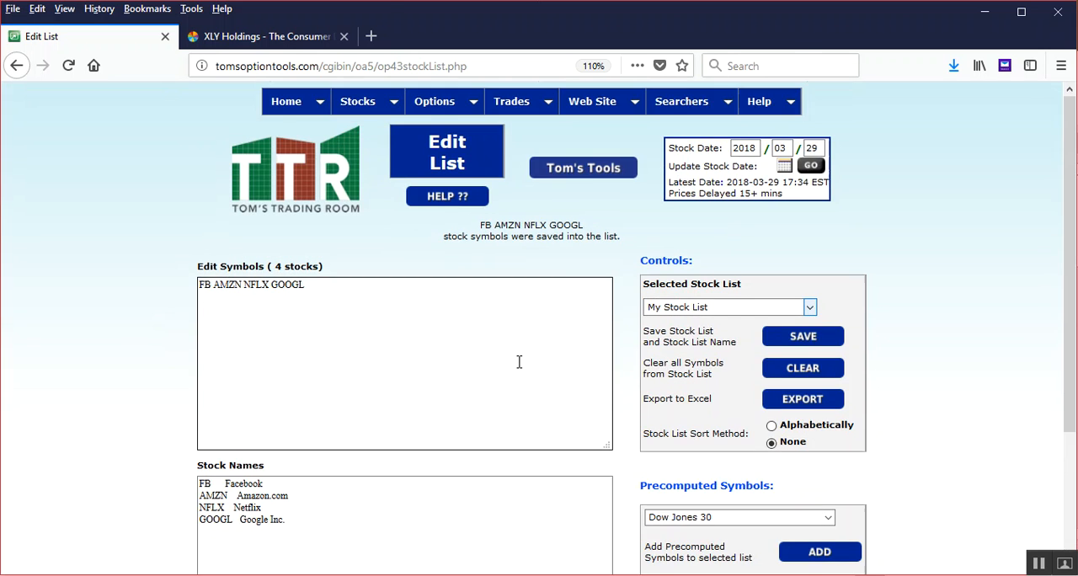
{"action": "mouse_move", "coordinate": [583, 105]}
{"action": "mouse_move", "coordinate": [631, 130]}
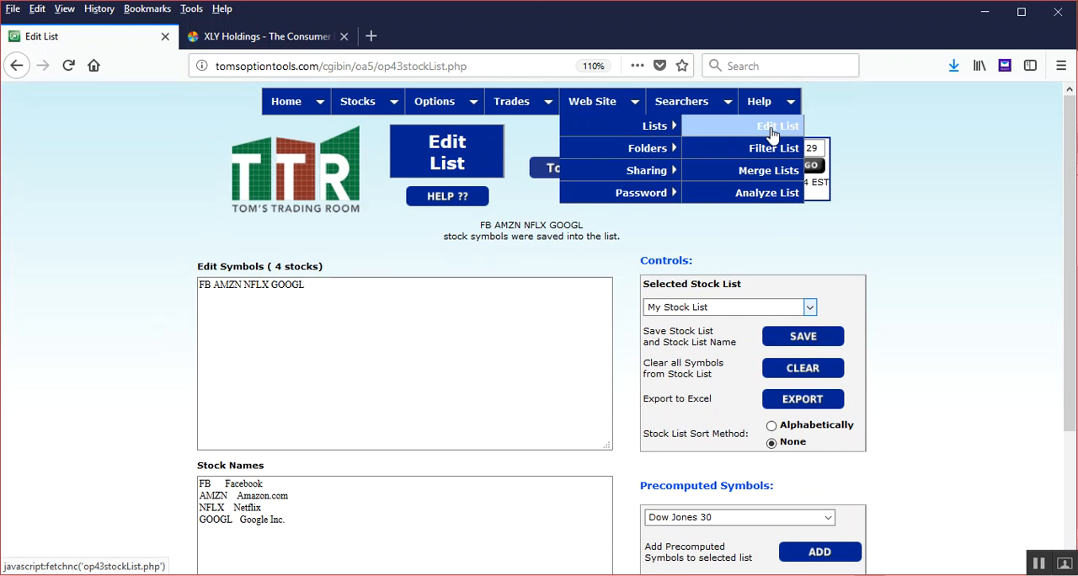